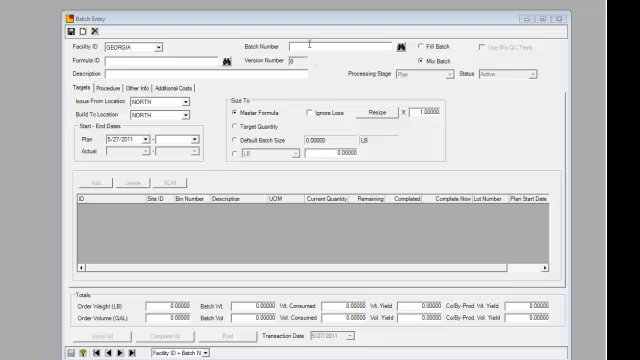
type("WE-0165")
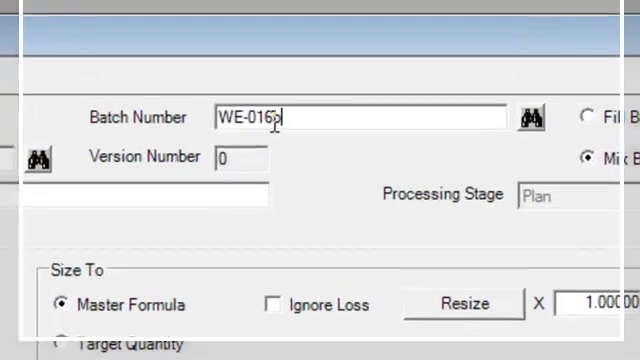
Step: Load batch WE-0165 and supply its 10 LB DISPERSANT issue from lots 8989 and SHSN, 5 LB each
key("Tab")
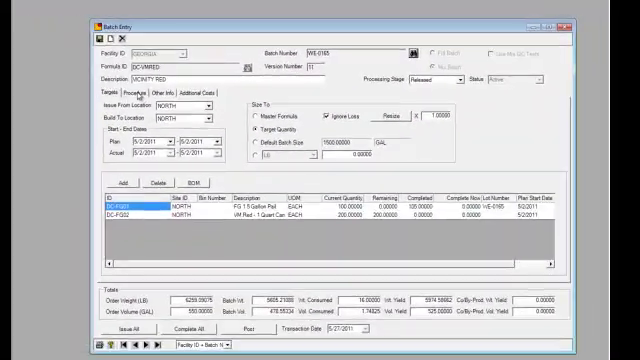
left_click(134, 92)
left_click(383, 163)
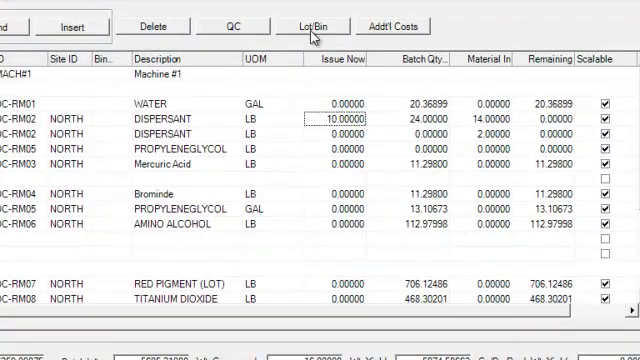
left_click(313, 26)
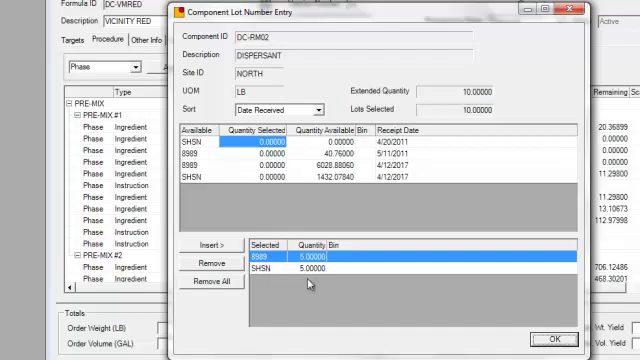
left_click(553, 339)
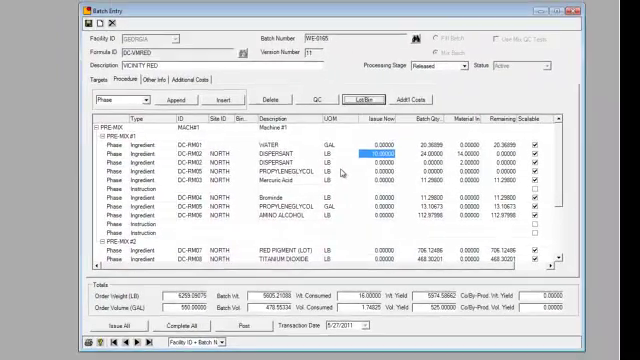
Step: Enter 10 in Complete Now for the DC-FG01 target row under lot WE-0165
left_click(100, 79)
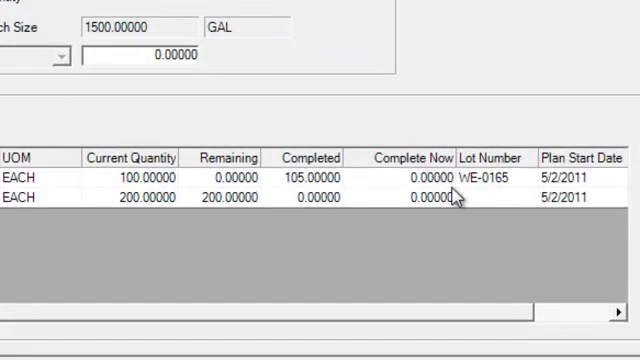
left_click(428, 178)
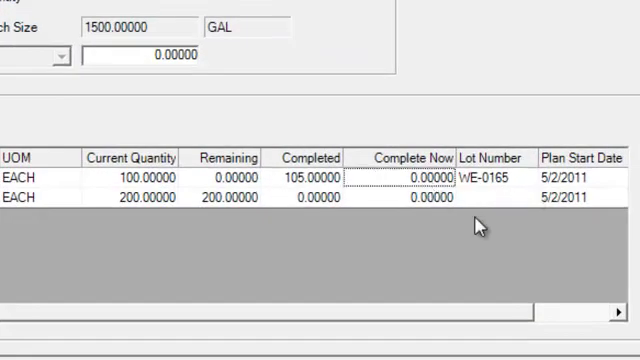
type("10")
key("Tab")
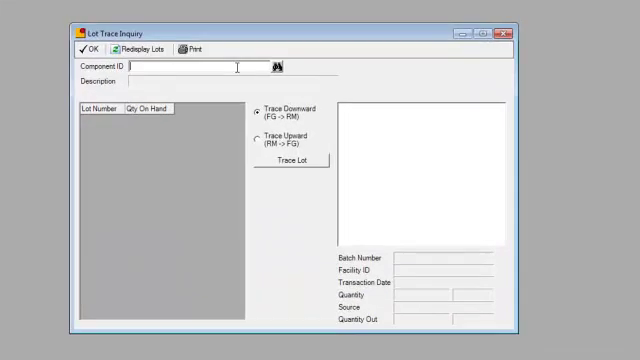
type("DC-RM02")
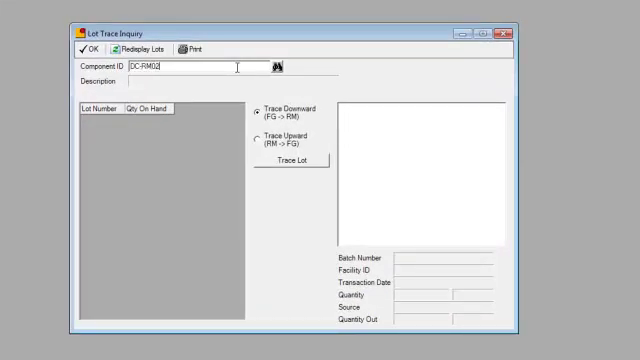
Step: List the lots of DISPERSANT DC-RM02 and choose Trace Upward (RM -> FG)
key("Tab")
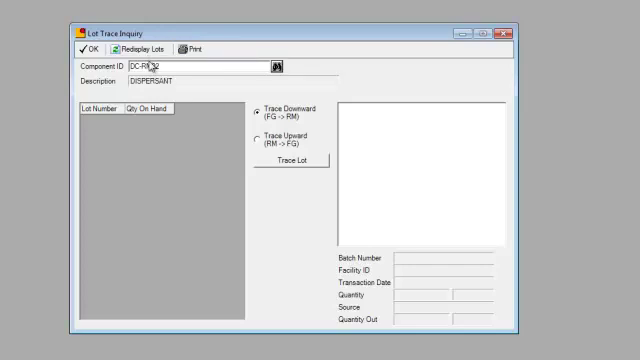
left_click(138, 49)
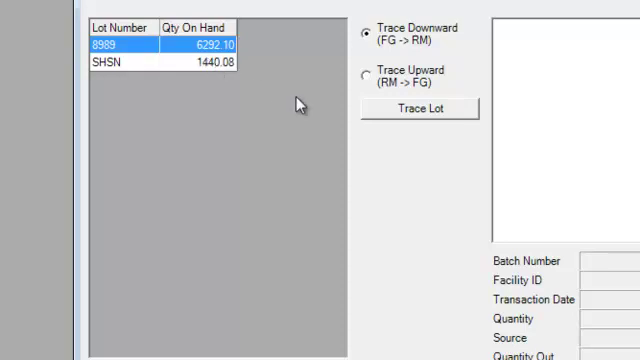
left_click(375, 80)
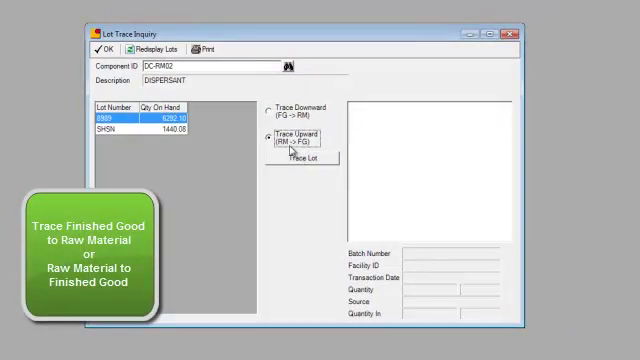
Step: Run the upward trace for lot 8989 and expand it to the consuming WE-0142 DC-RM03 lot
left_click(300, 158)
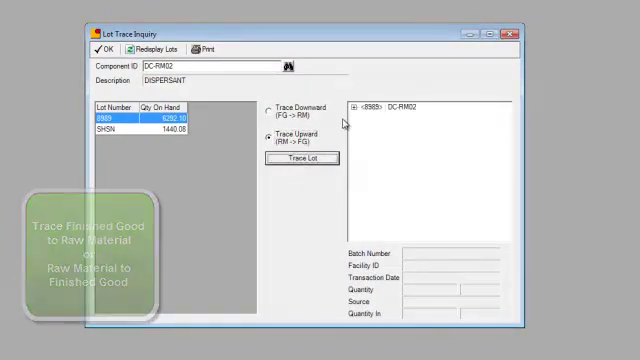
left_click(354, 107)
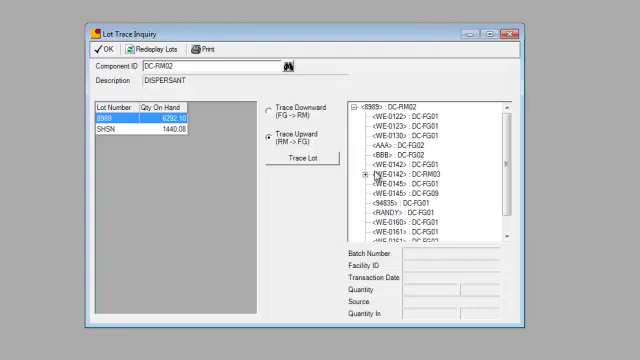
left_click(400, 175)
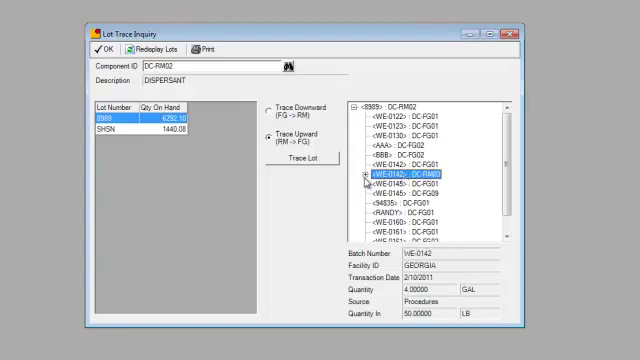
Step: Expand WE-0142 to reach finished-good lot WE-0145 DC-FG09, dismissing the Windows colour prompt
left_click(366, 175)
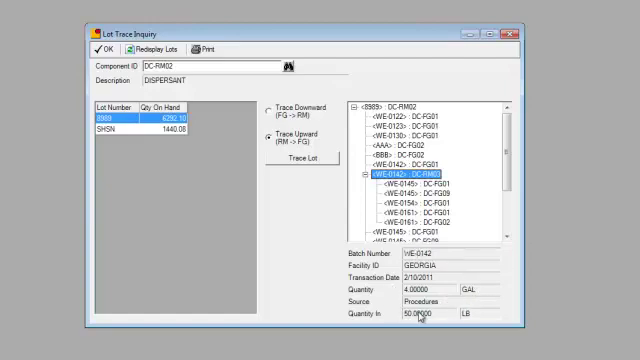
left_click(410, 184)
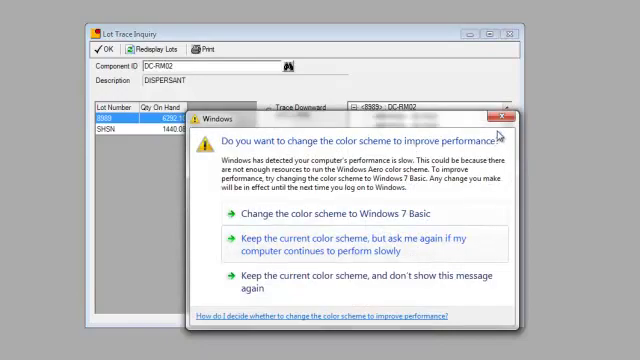
left_click(500, 119)
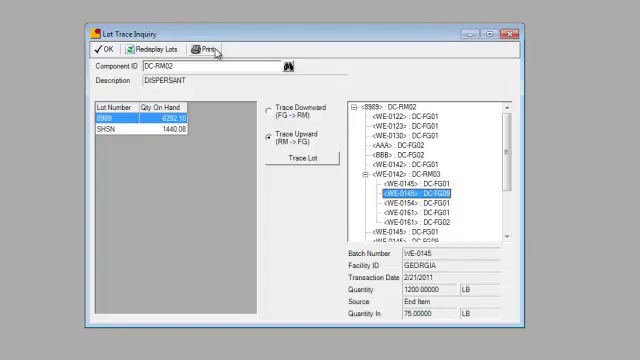
left_click(213, 52)
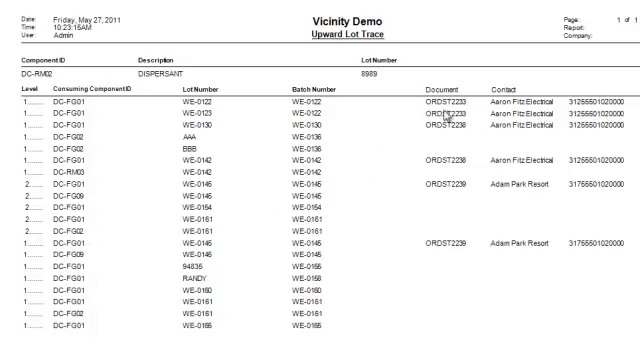
left_click(517, 104)
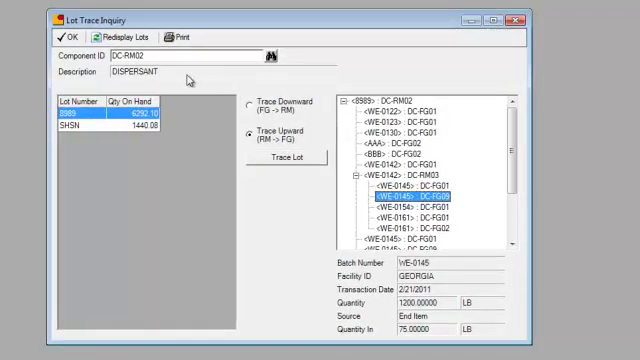
Step: Change the Component ID to DC-FG02 and redisplay its lots
left_click(181, 55)
key("BackSpace")
key("BackSpace")
key("BackSpace")
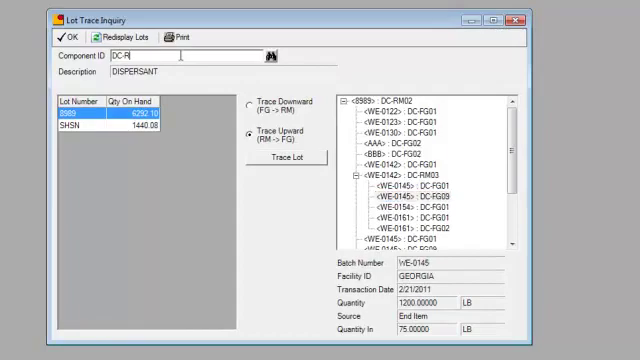
type("FG02")
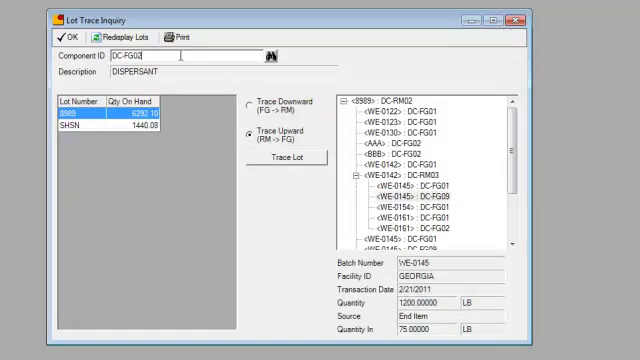
key("Tab")
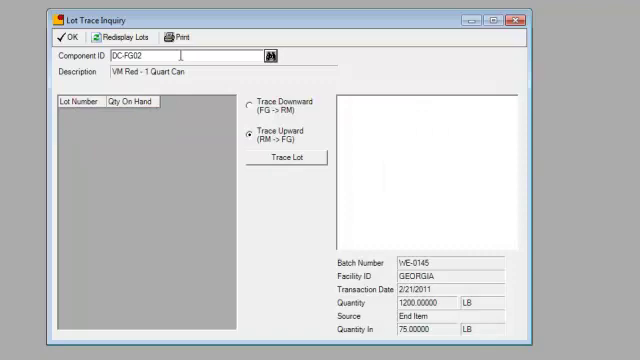
left_click(120, 37)
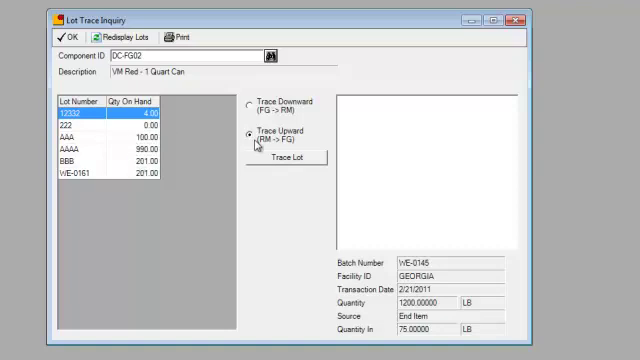
Step: Run a downward (FG -> RM) trace on lot 12332 and expand it to lots CCC, DDD and HDHD
left_click(249, 105)
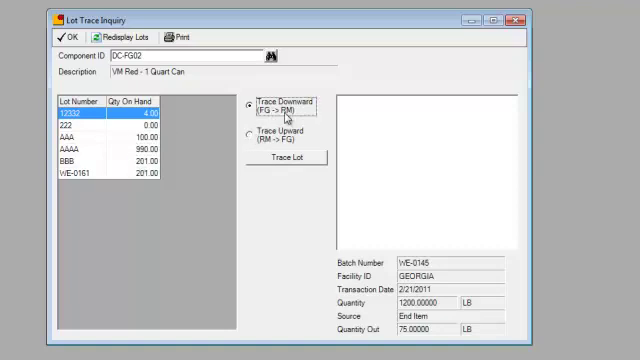
left_click(287, 158)
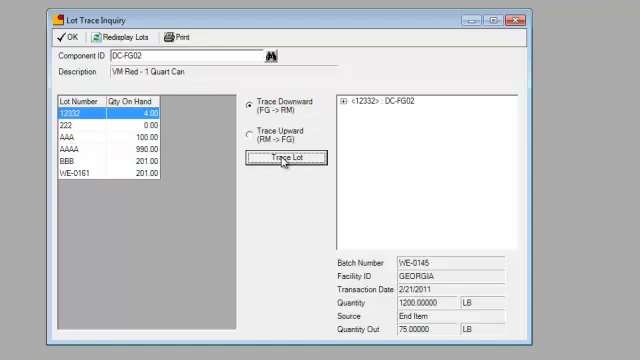
left_click(343, 101)
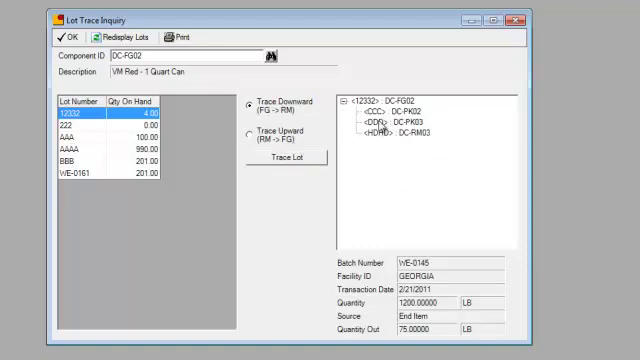